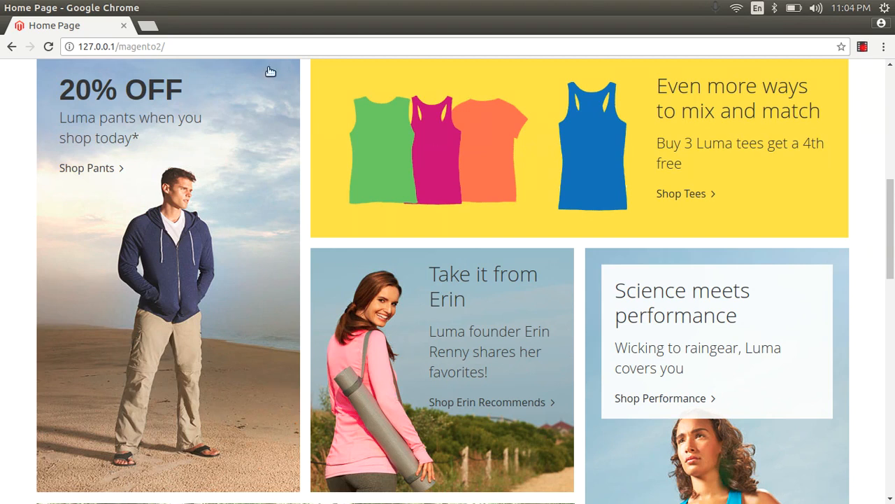
- Go to the store's admin address at 127.0.0.1/magento2/admin
{"action": "left_click", "coordinate": [207, 44]}
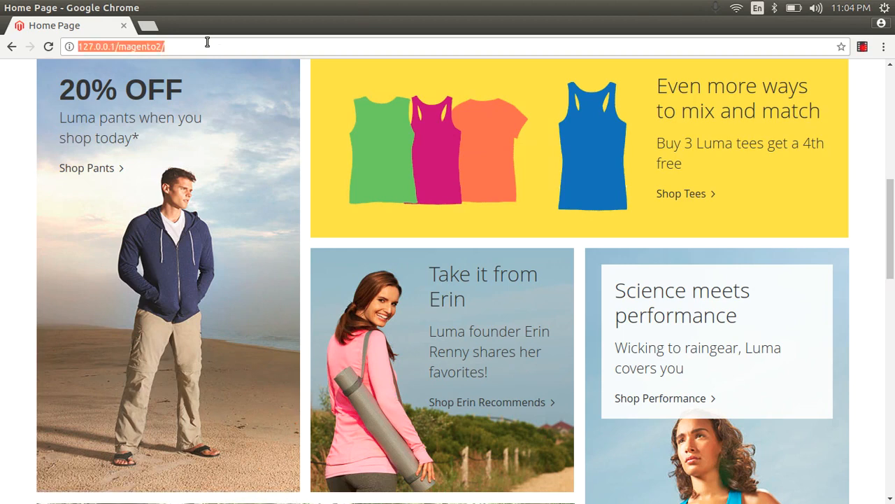
{"action": "left_click", "coordinate": [207, 44]}
{"action": "type", "text": "admin"}
{"action": "key", "text": "Return"}
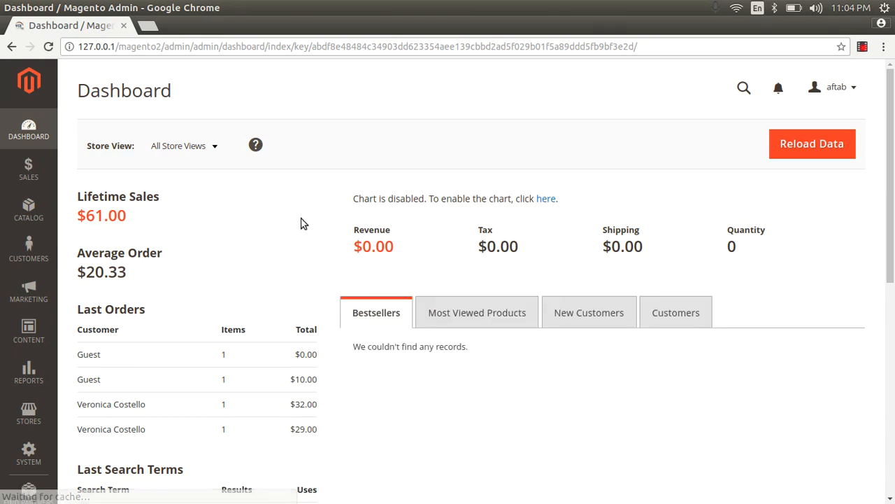
- Open Marketing > Email Templates in a new browser tab and switch to it
{"action": "scroll", "coordinate": [308, 224], "scroll_direction": "down", "scroll_amount": 1}
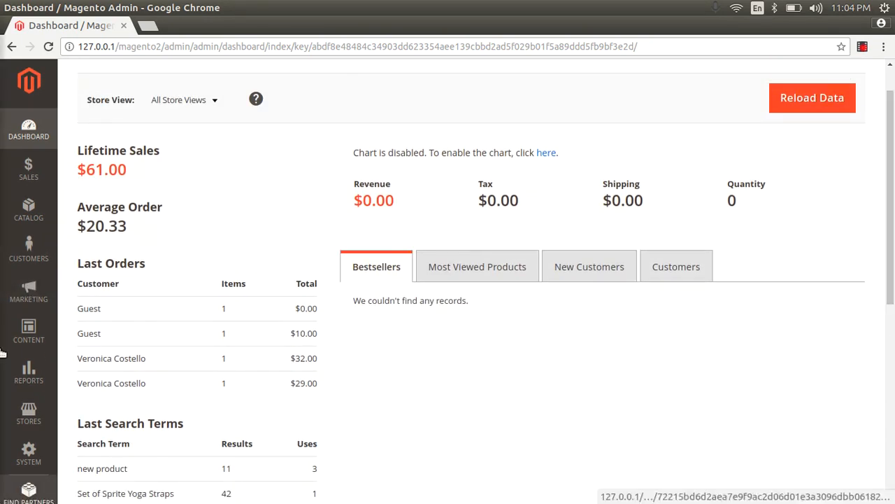
{"action": "left_click", "coordinate": [26, 297]}
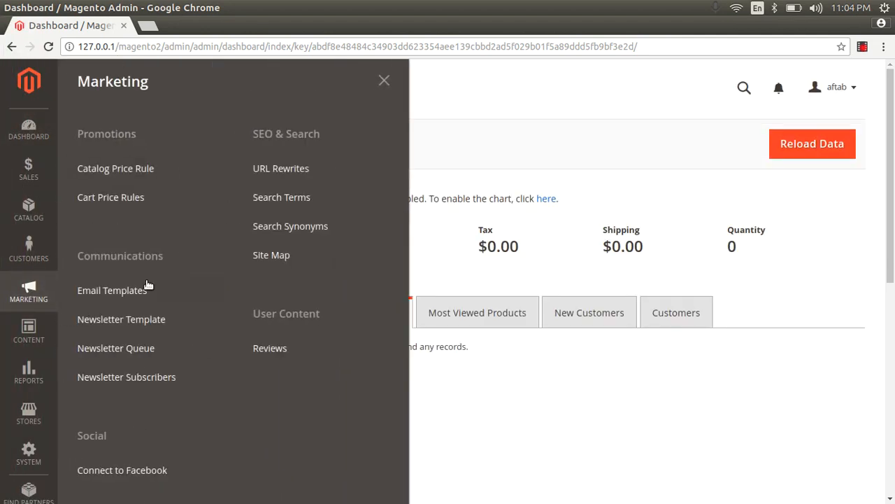
{"action": "right_click", "coordinate": [131, 292]}
{"action": "left_click", "coordinate": [181, 301]}
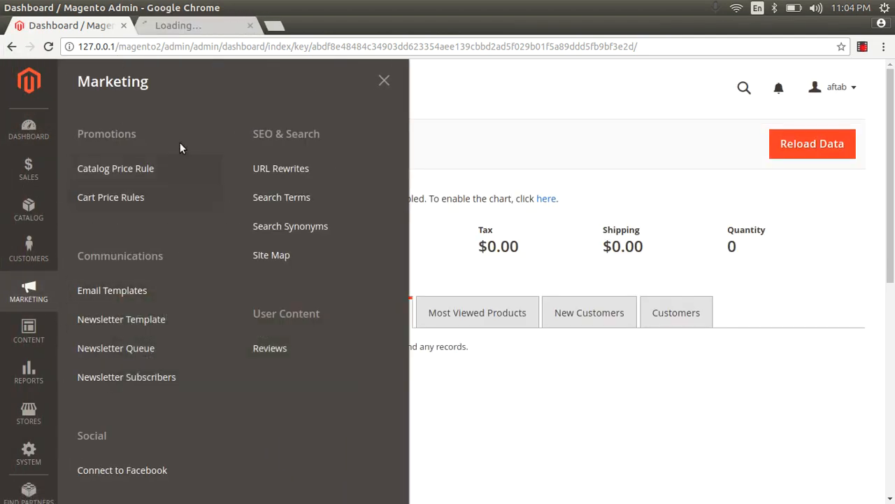
{"action": "left_click", "coordinate": [190, 28]}
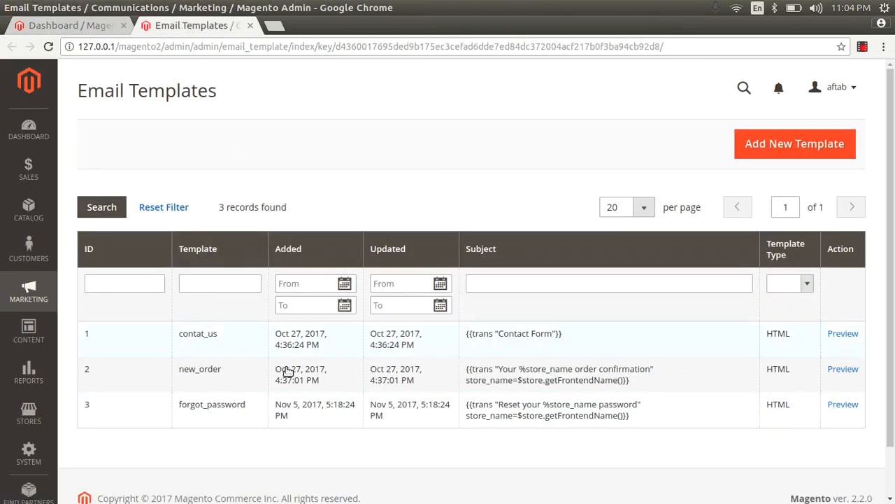
- Start a new email template and browse the default template list without choosing one
{"action": "left_click", "coordinate": [804, 146]}
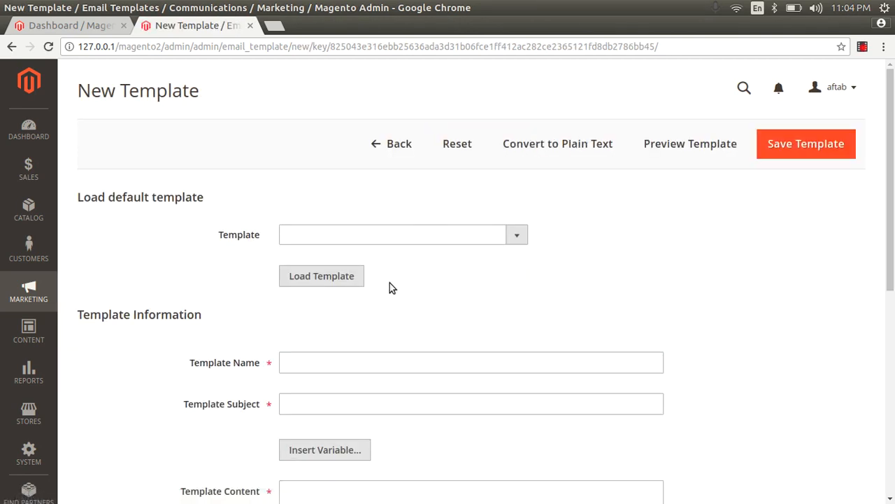
{"action": "left_click", "coordinate": [400, 239]}
{"action": "scroll", "coordinate": [392, 294], "scroll_direction": "down", "scroll_amount": 2}
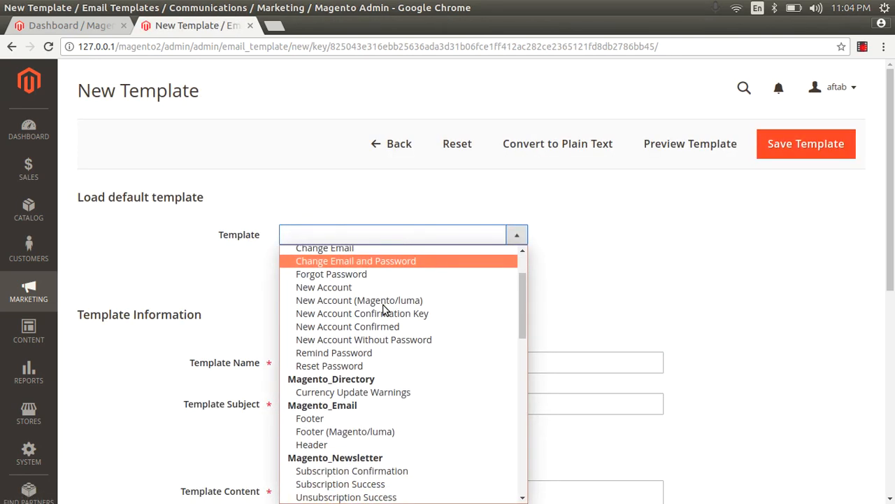
{"action": "scroll", "coordinate": [384, 310], "scroll_direction": "down", "scroll_amount": 1}
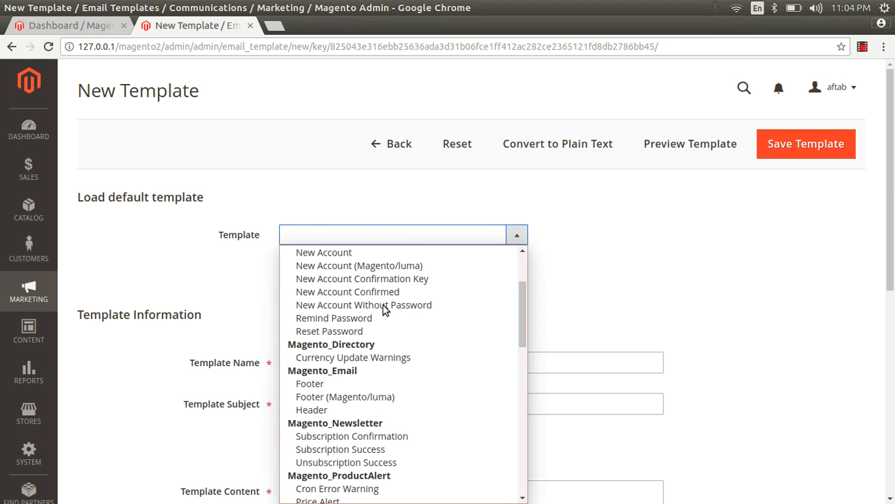
{"action": "scroll", "coordinate": [383, 310], "scroll_direction": "down", "scroll_amount": 6}
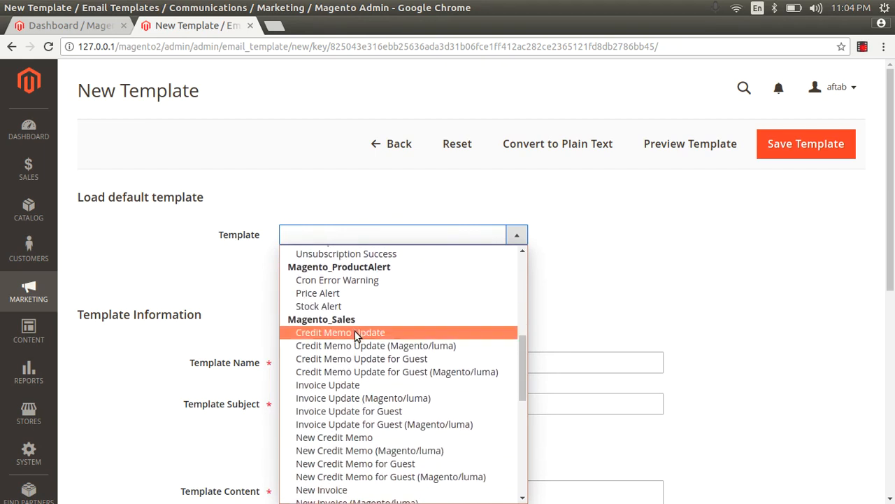
{"action": "scroll", "coordinate": [355, 330], "scroll_direction": "down", "scroll_amount": 9}
{"action": "scroll", "coordinate": [355, 340], "scroll_direction": "down", "scroll_amount": 1}
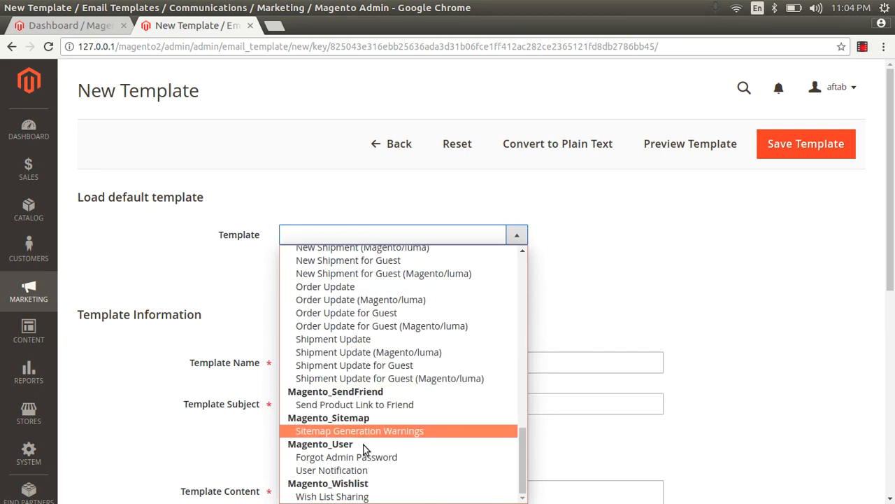
{"action": "scroll", "coordinate": [364, 450], "scroll_direction": "up", "scroll_amount": 20}
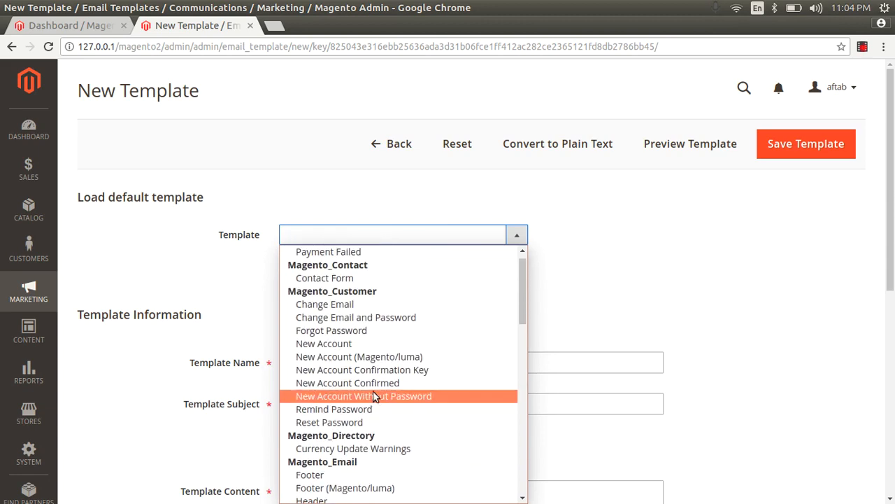
{"action": "left_click", "coordinate": [566, 275]}
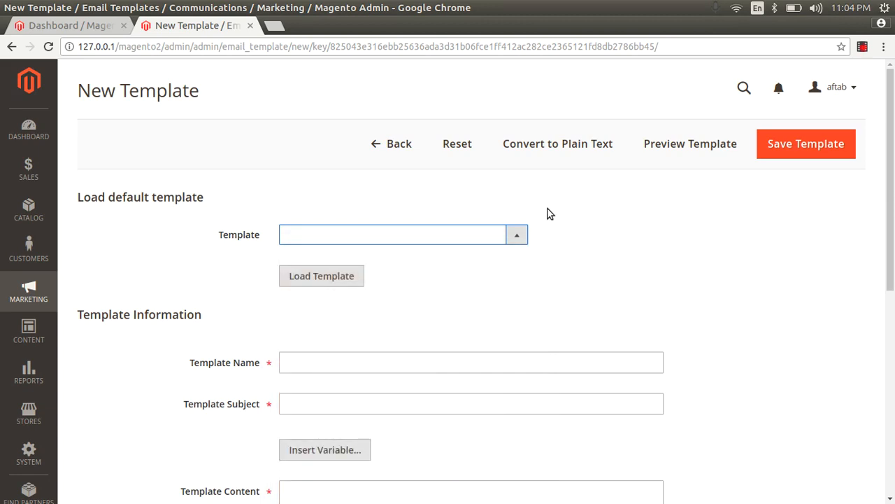
- Pick Invoice Update as the default template
{"action": "left_click", "coordinate": [486, 233]}
{"action": "scroll", "coordinate": [394, 342], "scroll_direction": "down", "scroll_amount": 5}
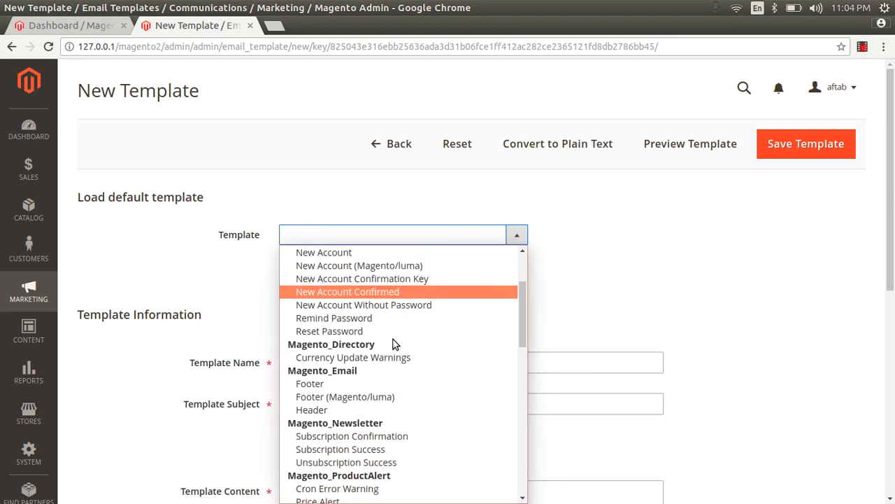
{"action": "scroll", "coordinate": [393, 342], "scroll_direction": "down", "scroll_amount": 1}
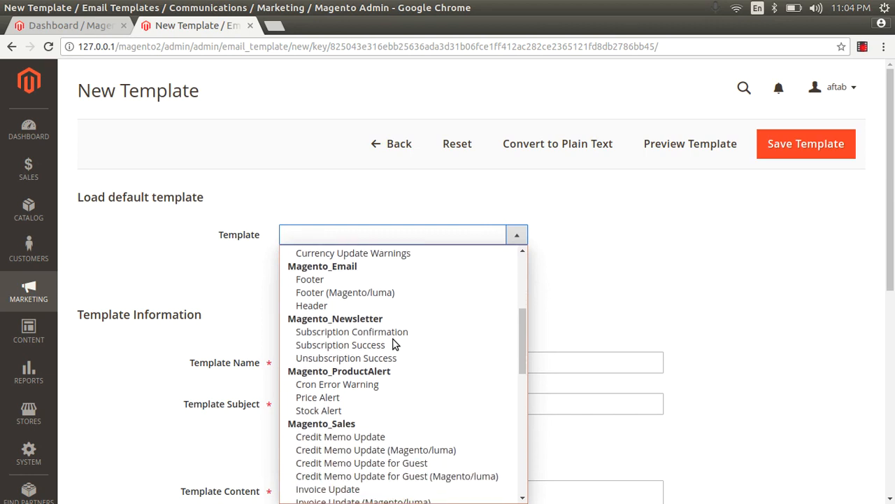
{"action": "scroll", "coordinate": [393, 343], "scroll_direction": "down", "scroll_amount": 3}
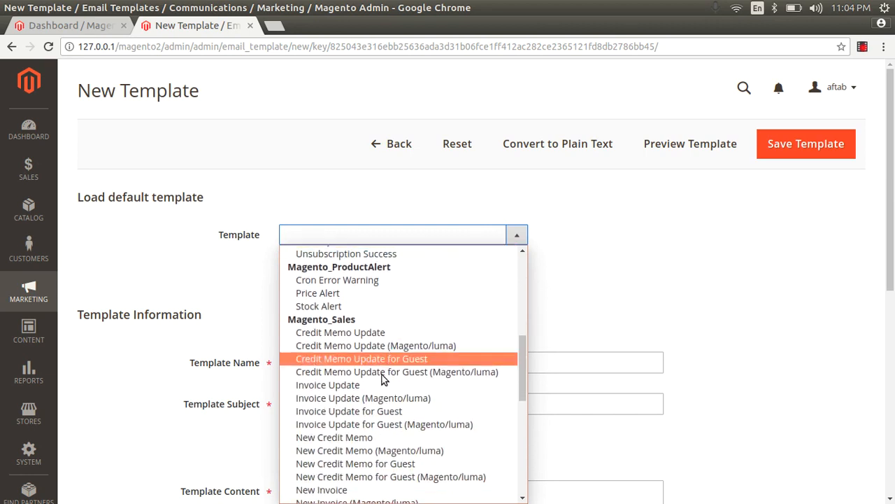
{"action": "left_click", "coordinate": [379, 376]}
- Switch the default template to New Order and load its subject and content
{"action": "left_click", "coordinate": [377, 242]}
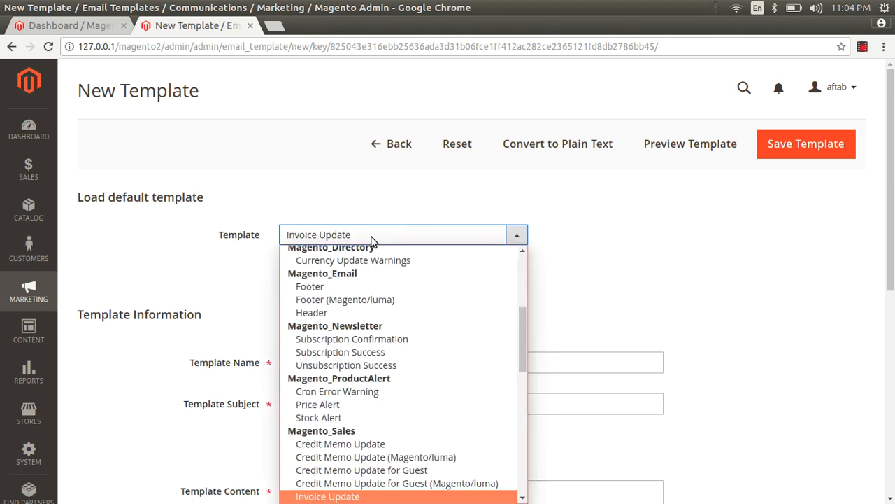
{"action": "scroll", "coordinate": [382, 388], "scroll_direction": "down", "scroll_amount": 1}
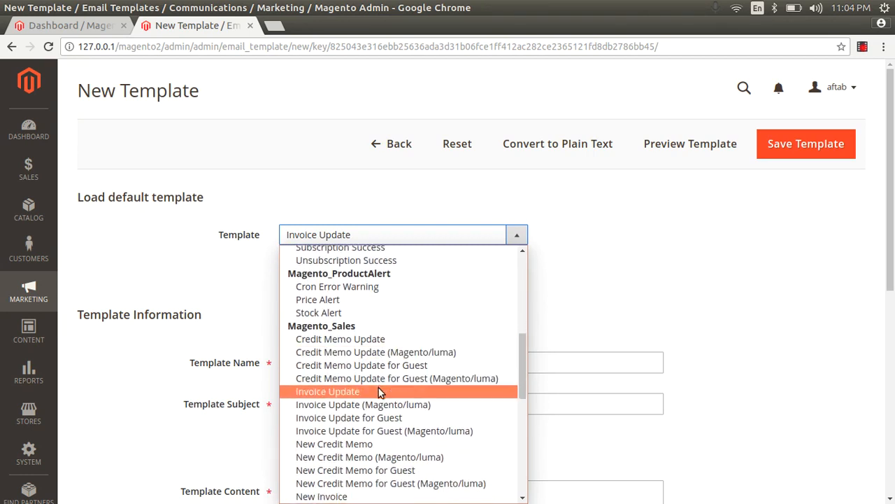
{"action": "scroll", "coordinate": [380, 395], "scroll_direction": "down", "scroll_amount": 3}
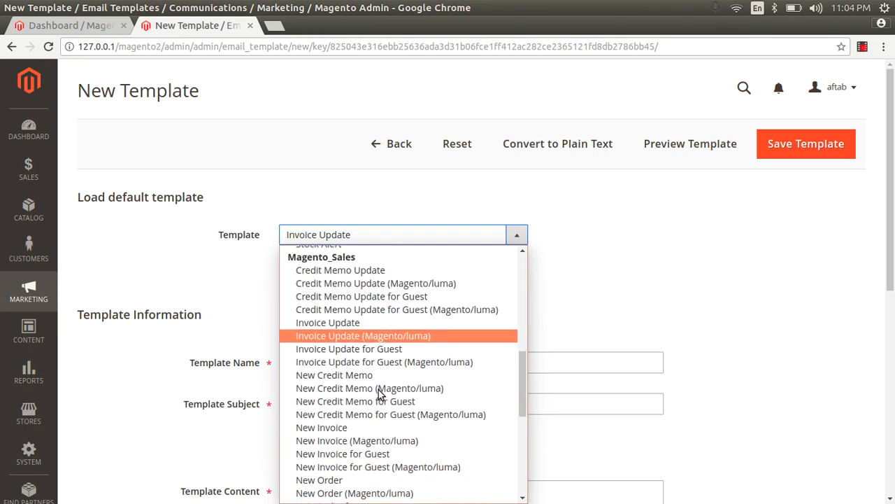
{"action": "left_click", "coordinate": [350, 481]}
{"action": "left_click", "coordinate": [320, 276]}
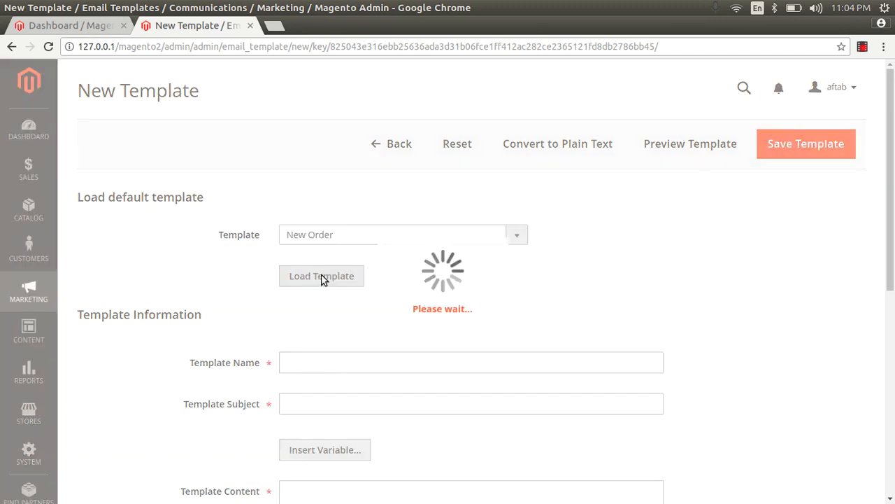
{"action": "scroll", "coordinate": [325, 280], "scroll_direction": "down", "scroll_amount": 4}
- Try saving the template named new_order, hit the duplicate-name error, and go back
{"action": "left_click", "coordinate": [321, 251]}
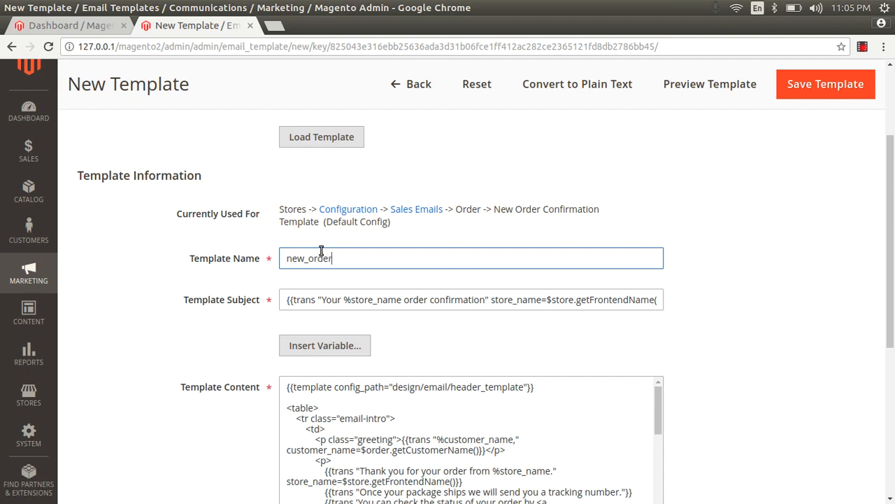
{"action": "left_click", "coordinate": [835, 91]}
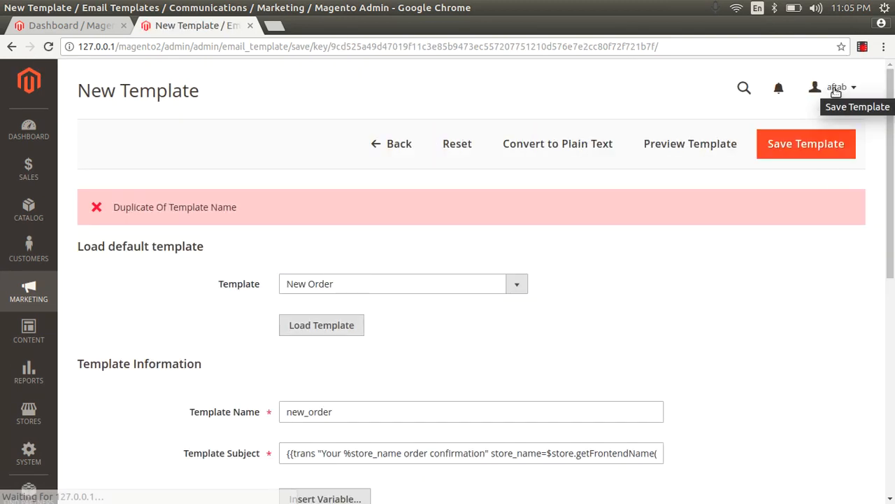
{"action": "left_click", "coordinate": [401, 146]}
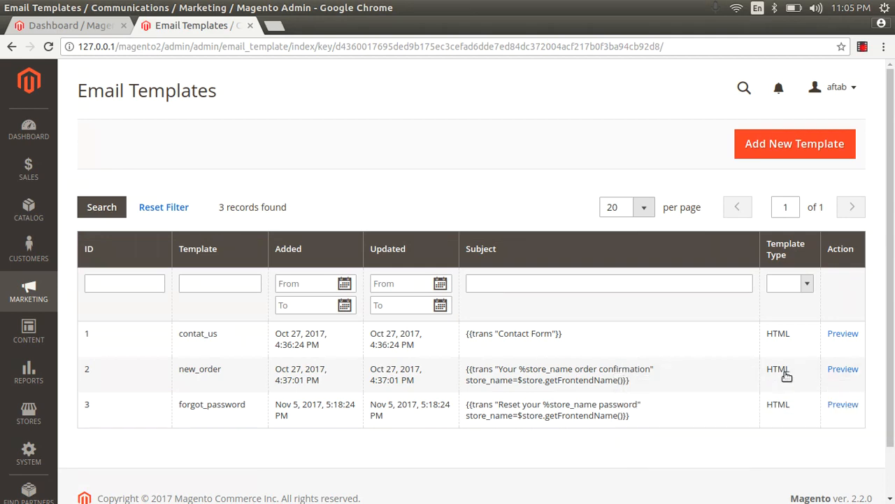
- Preview the new_order email showing the LUMA logo, close it, and open new_order
{"action": "left_click", "coordinate": [843, 369]}
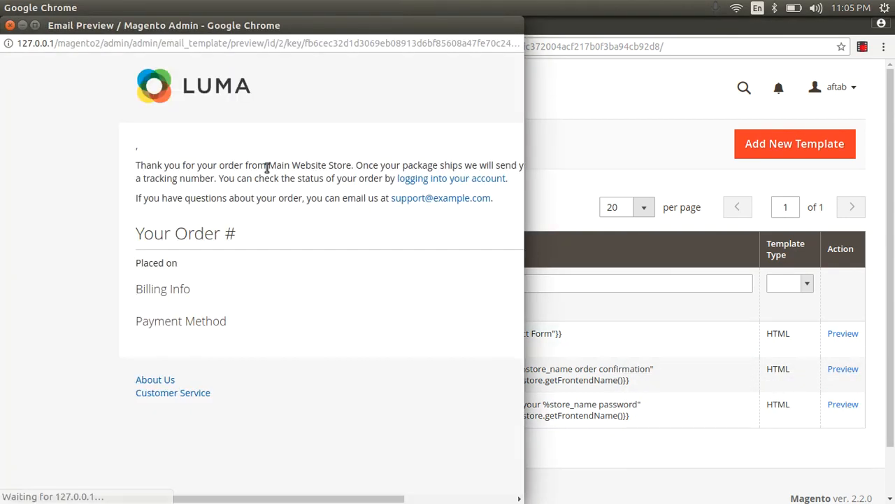
{"action": "left_click_drag", "start_coordinate": [252, 412], "coordinate": [135, 167]}
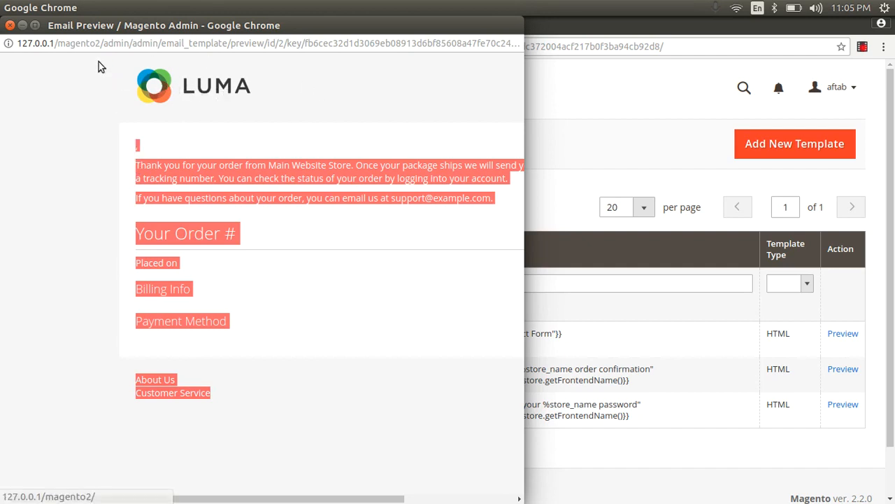
{"action": "left_click_drag", "start_coordinate": [242, 104], "coordinate": [165, 88]}
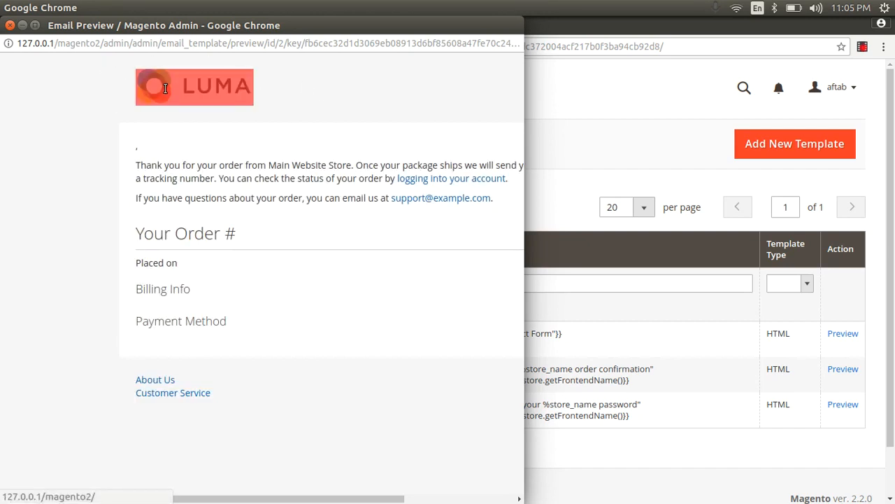
{"action": "left_click", "coordinate": [10, 26]}
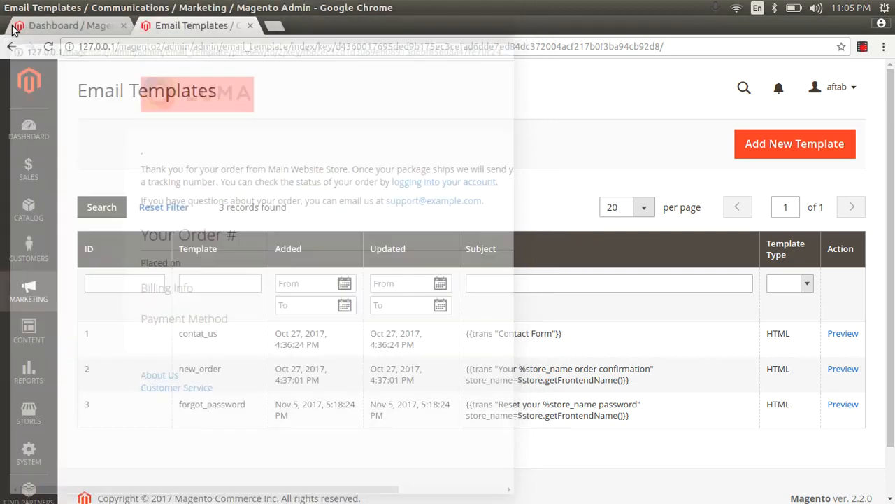
{"action": "left_click", "coordinate": [519, 374]}
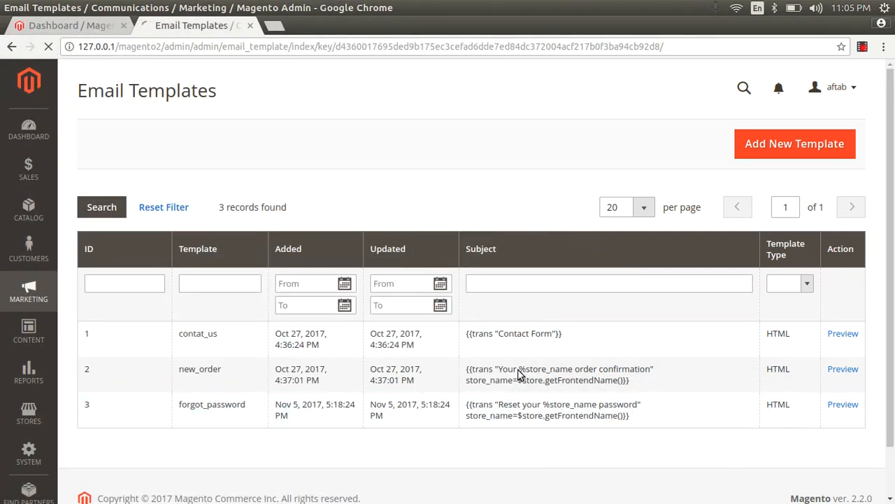
- Scroll through new_order's Template Content to find the header_template and footer_template includes
{"action": "scroll", "coordinate": [397, 347], "scroll_direction": "down", "scroll_amount": 5}
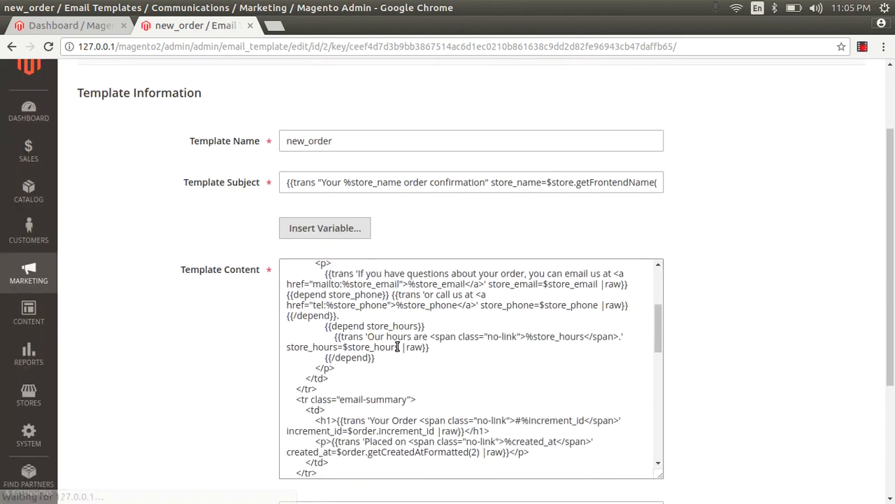
{"action": "scroll", "coordinate": [397, 346], "scroll_direction": "down", "scroll_amount": 8}
{"action": "left_click_drag", "start_coordinate": [390, 409], "coordinate": [335, 243]}
{"action": "left_click", "coordinate": [353, 300]}
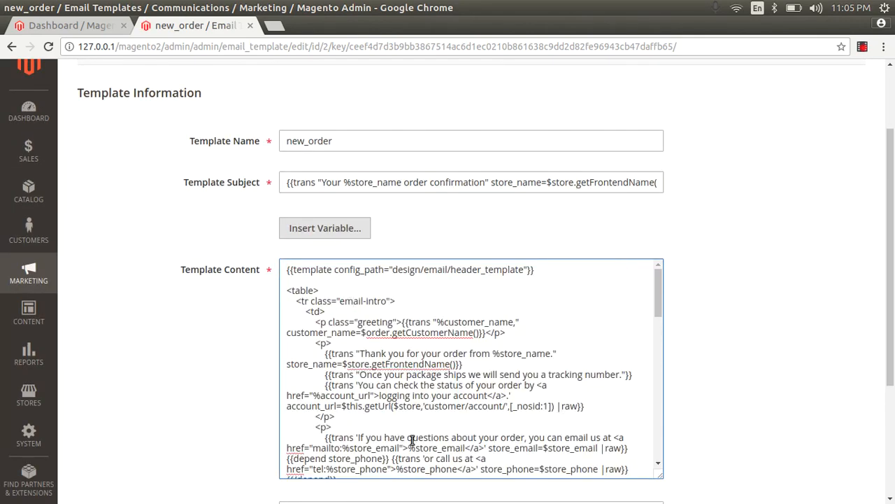
{"action": "scroll", "coordinate": [412, 439], "scroll_direction": "down", "scroll_amount": 15}
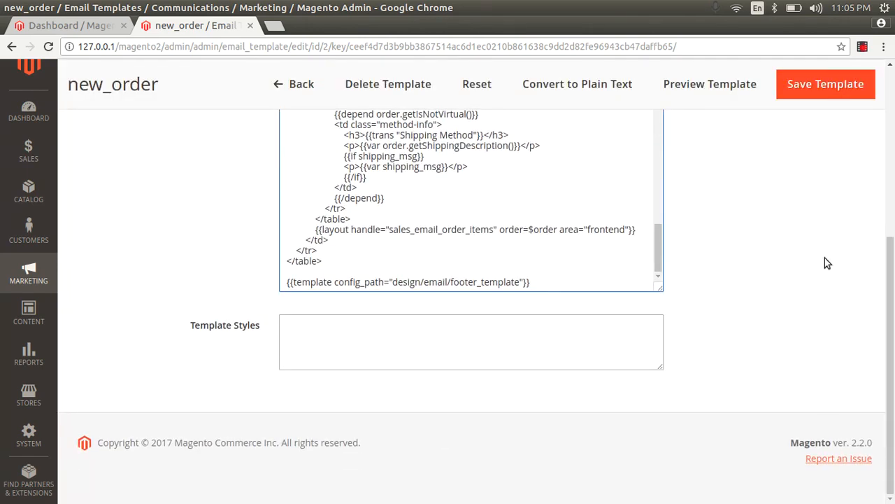
{"action": "scroll", "coordinate": [825, 258], "scroll_direction": "up", "scroll_amount": 6}
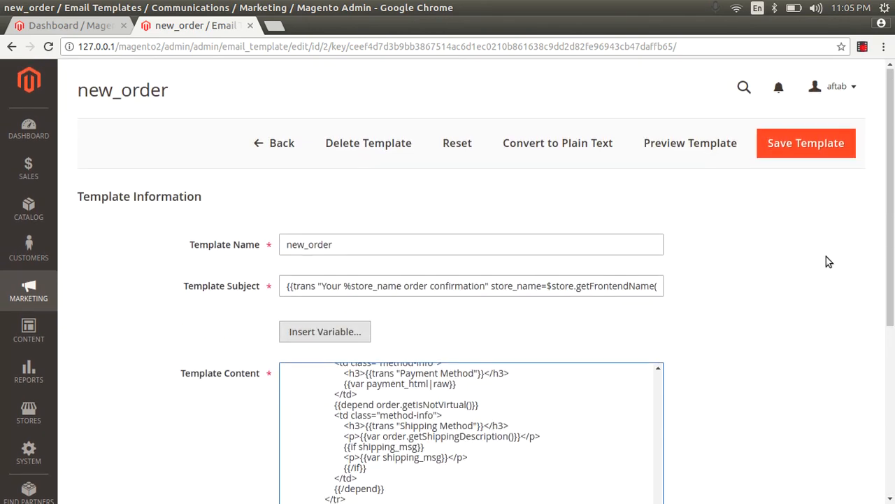
{"action": "scroll", "coordinate": [826, 256], "scroll_direction": "down", "scroll_amount": 1}
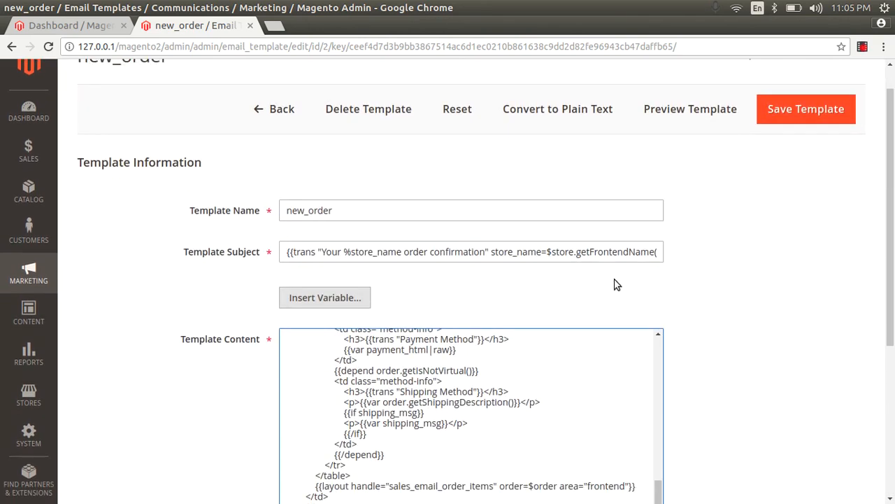
{"action": "left_click", "coordinate": [25, 321]}
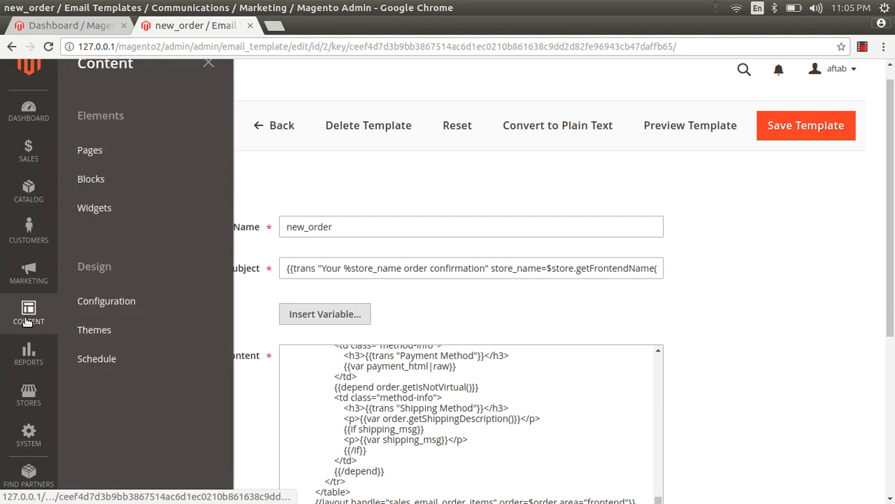
- Under Content > Design > Configuration, edit the Default Store View using the Magento Luma theme
{"action": "left_click", "coordinate": [123, 303]}
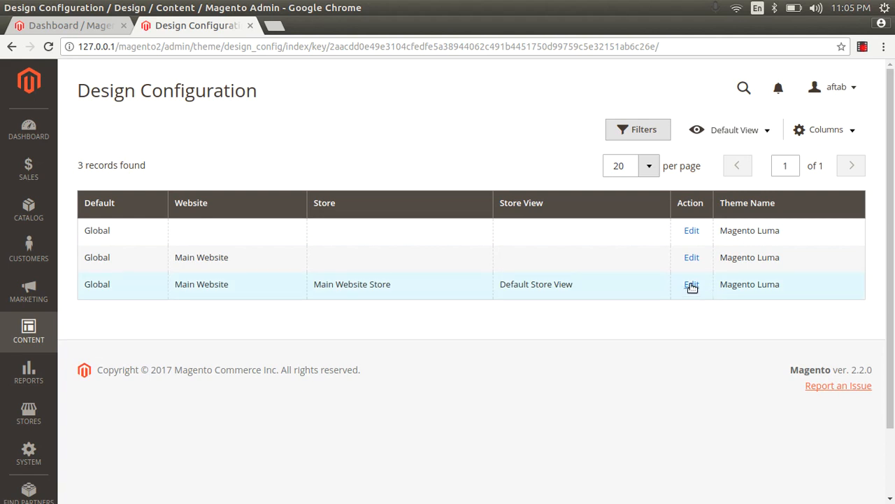
{"action": "left_click", "coordinate": [691, 286]}
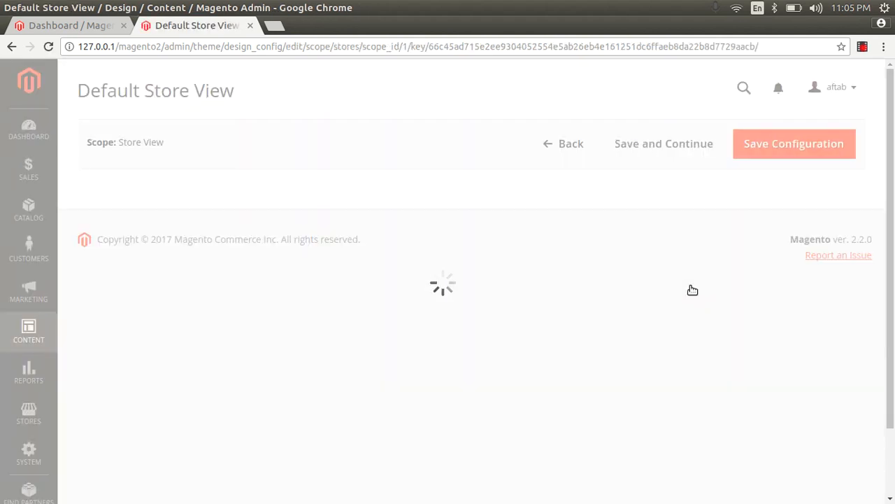
{"action": "left_click", "coordinate": [568, 144]}
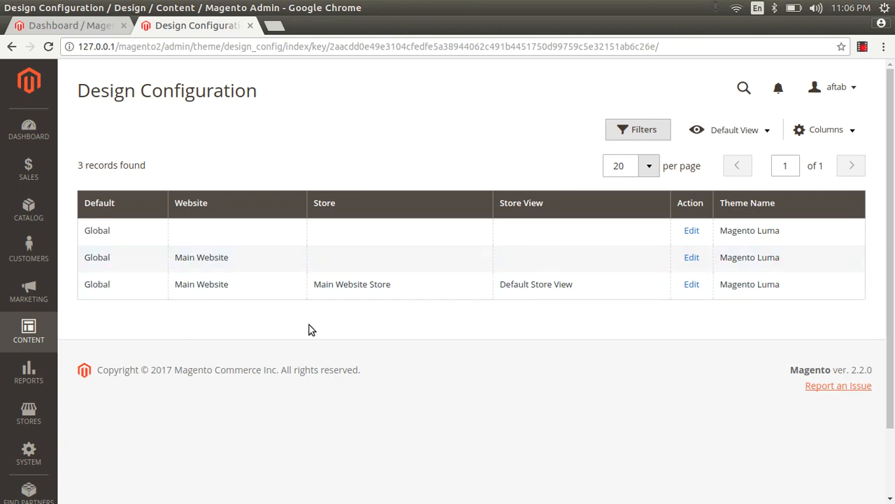
{"action": "left_click_drag", "start_coordinate": [803, 295], "coordinate": [725, 280]}
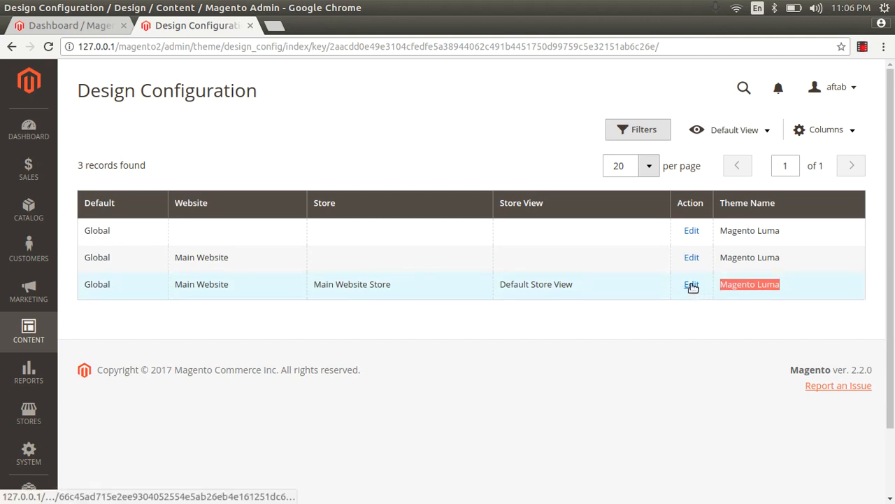
{"action": "left_click", "coordinate": [692, 287]}
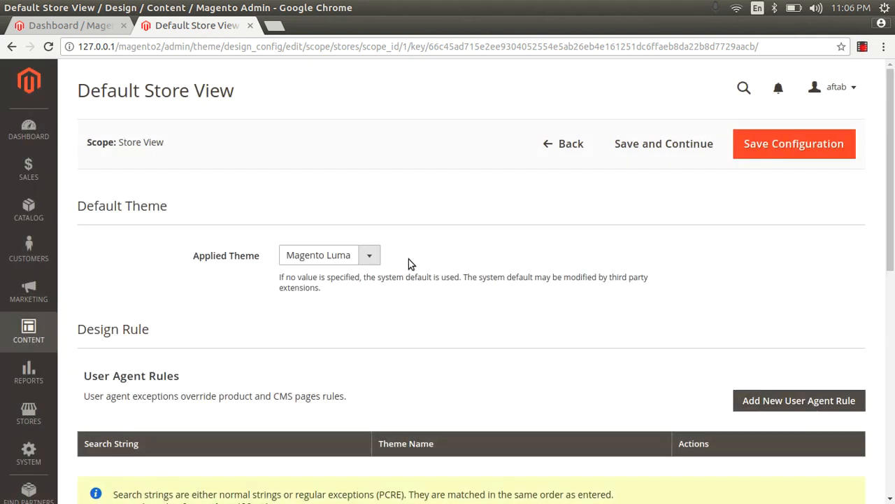
- Upload logo.png from the Desktop as the Transactional Emails logo
{"action": "scroll", "coordinate": [409, 259], "scroll_direction": "down", "scroll_amount": 4}
{"action": "scroll", "coordinate": [412, 266], "scroll_direction": "down", "scroll_amount": 3}
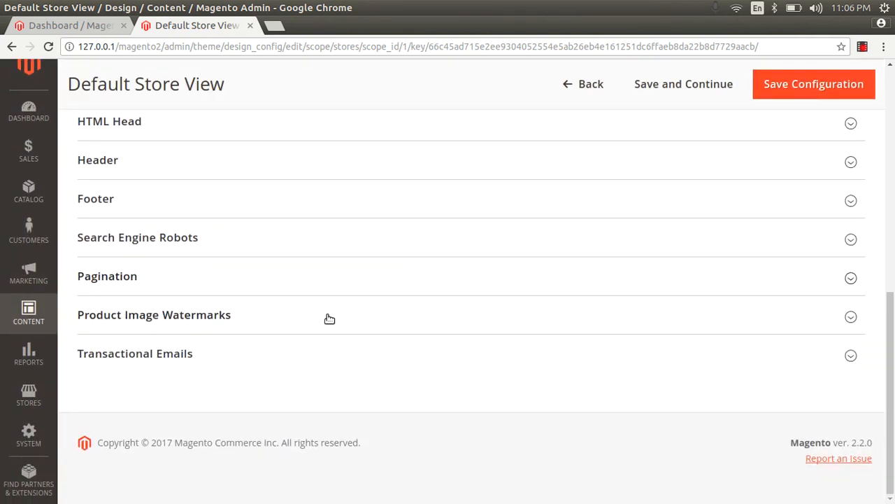
{"action": "left_click", "coordinate": [171, 363]}
{"action": "scroll", "coordinate": [170, 329], "scroll_direction": "down", "scroll_amount": 3}
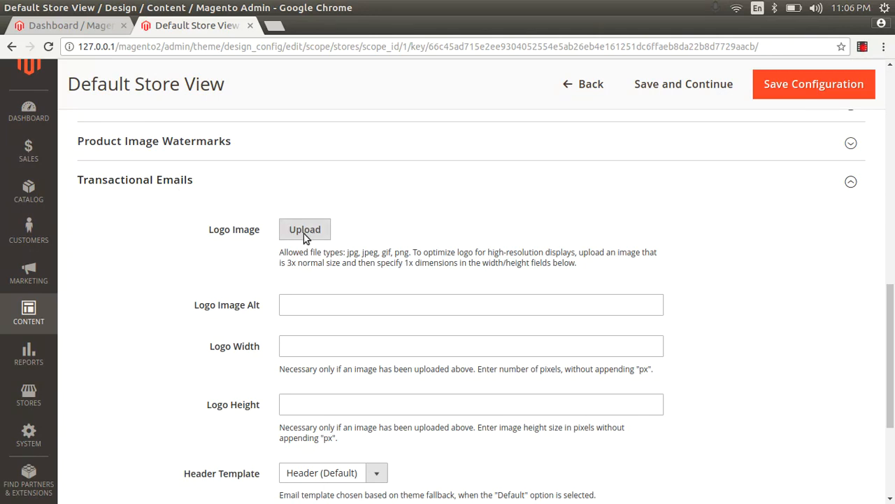
{"action": "left_click", "coordinate": [305, 231]}
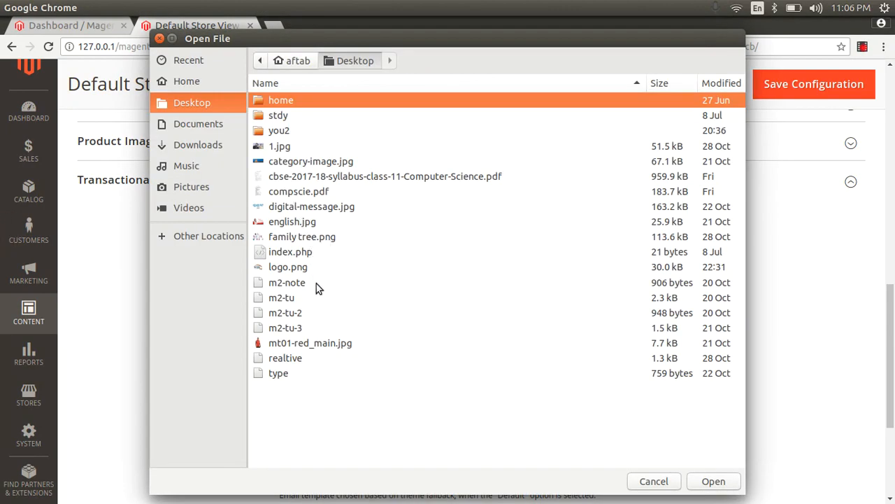
{"action": "left_click", "coordinate": [292, 269]}
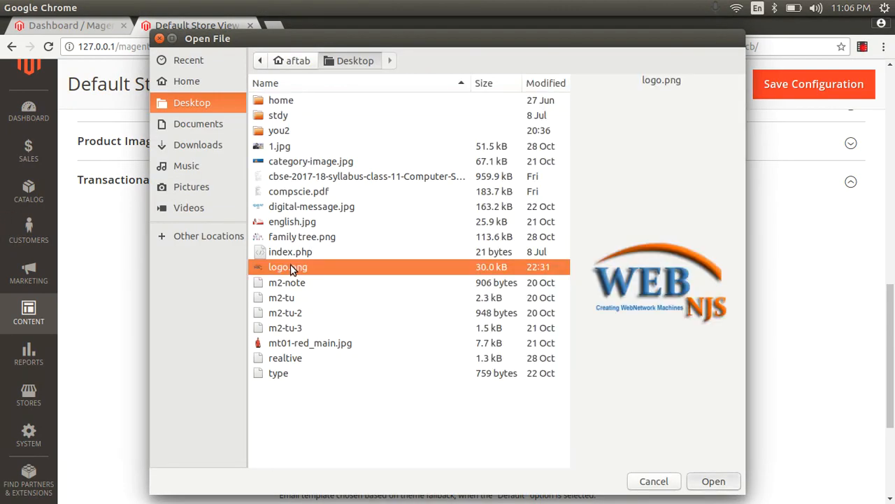
{"action": "double_click", "coordinate": [292, 268]}
- Set the logo alt text to webnjs, width 200 and height 200
{"action": "scroll", "coordinate": [309, 308], "scroll_direction": "down", "scroll_amount": 4}
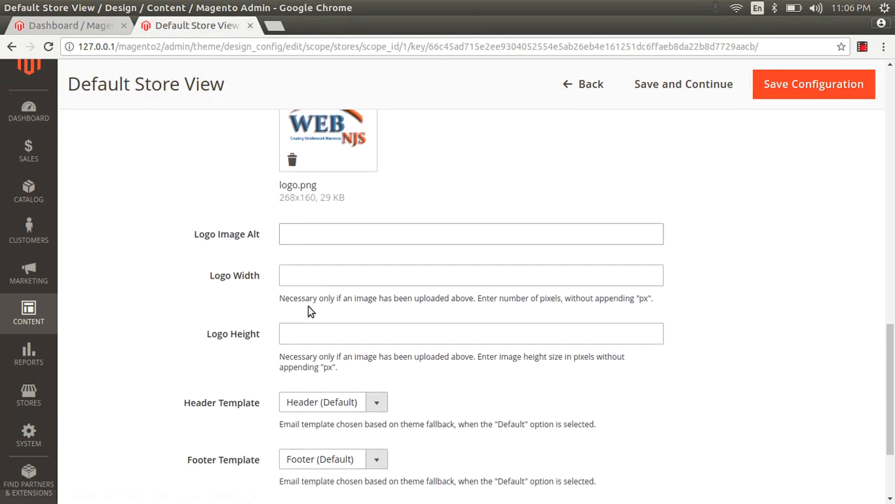
{"action": "left_click", "coordinate": [295, 232]}
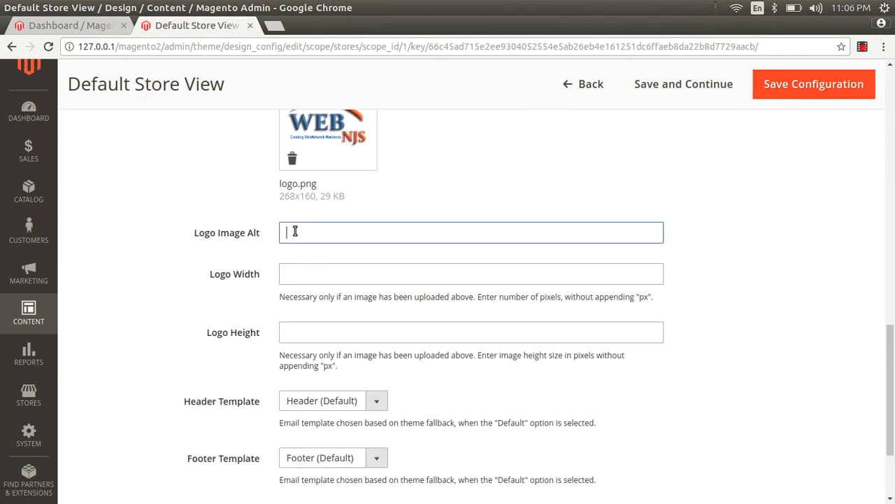
{"action": "type", "text": "webnjs"}
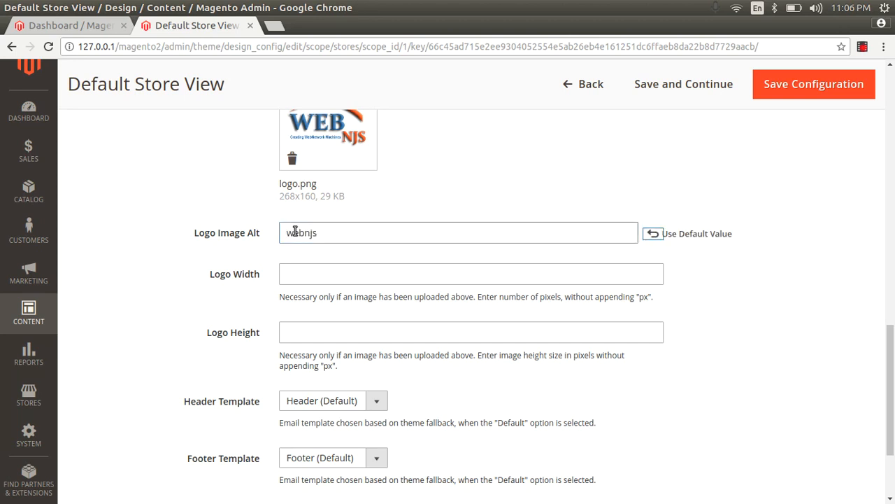
{"action": "key", "text": "Tab"}
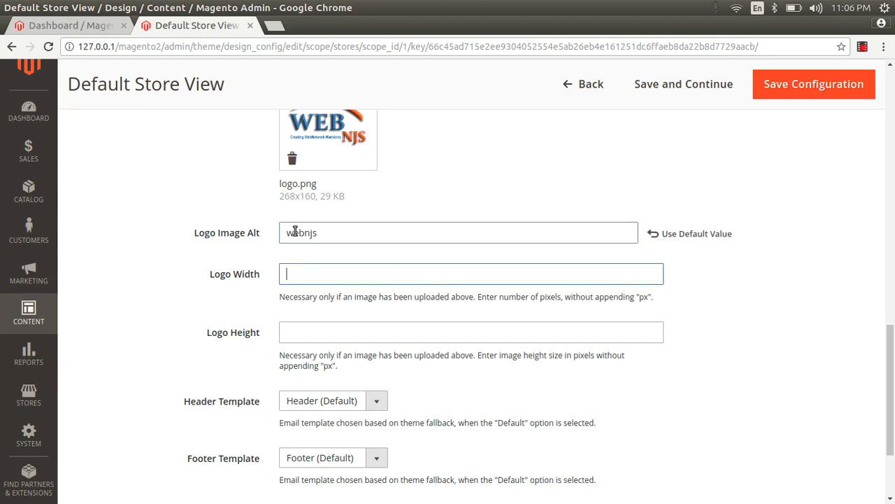
{"action": "type", "text": "200"}
{"action": "key", "text": "Tab"}
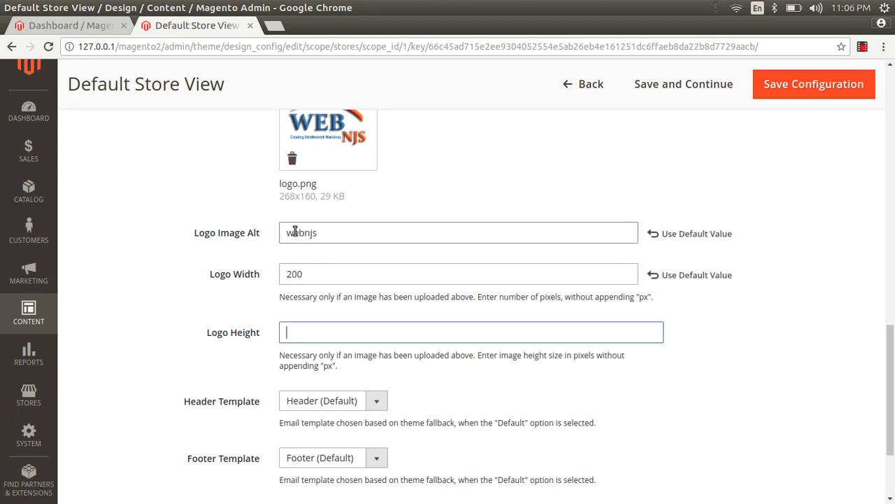
{"action": "type", "text": "20"}
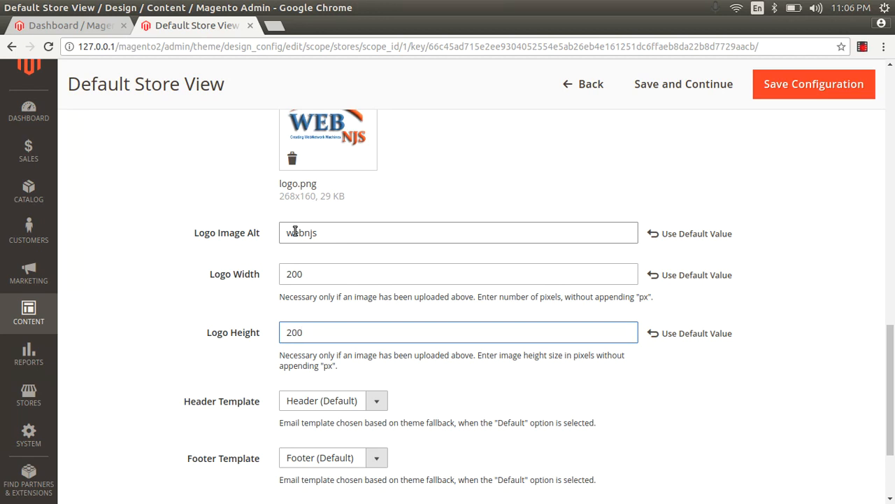
{"action": "type", "text": "0"}
- Leave the Header and Footer templates at Default
{"action": "scroll", "coordinate": [295, 231], "scroll_direction": "down", "scroll_amount": 3}
{"action": "left_click", "coordinate": [343, 296]}
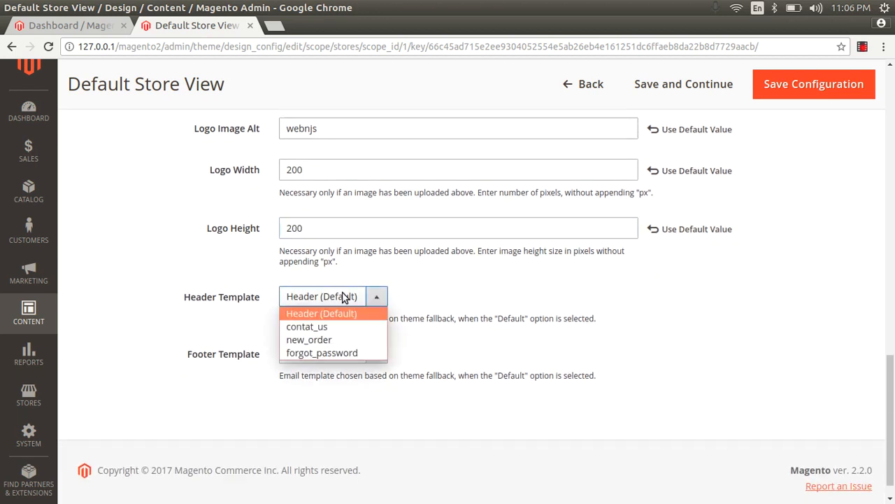
{"action": "left_click", "coordinate": [344, 297]}
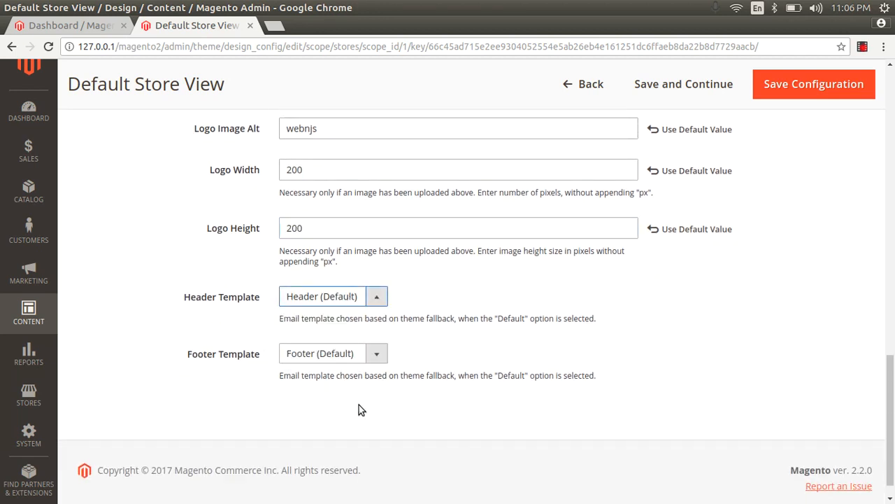
{"action": "left_click", "coordinate": [338, 361]}
{"action": "left_click", "coordinate": [336, 361]}
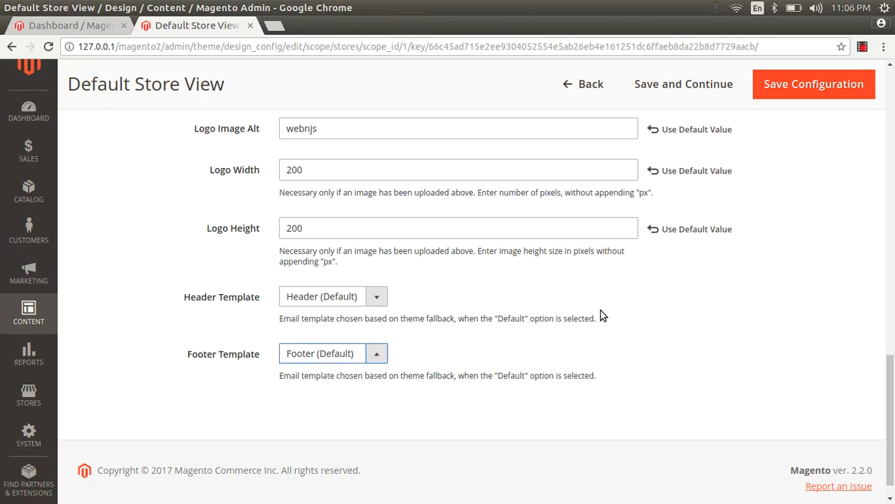
- Save the store view's email logo configuration and open Cache Management in a new tab
{"action": "left_click", "coordinate": [794, 83]}
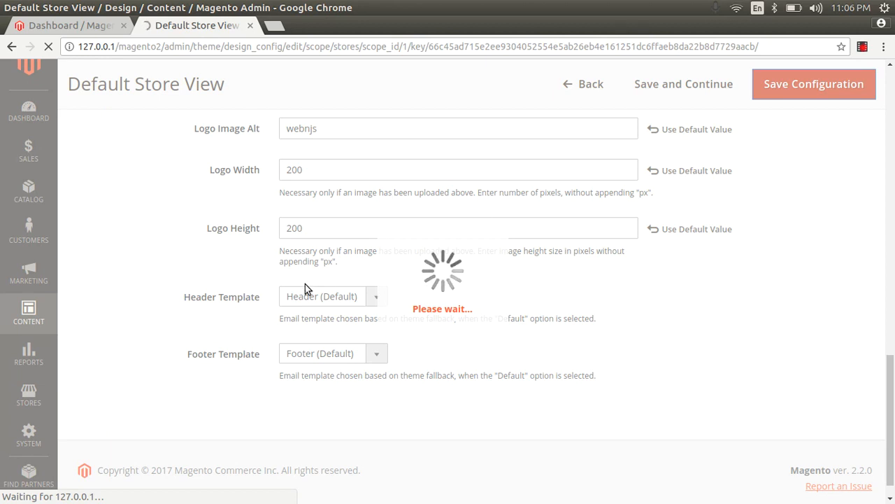
{"action": "scroll", "coordinate": [305, 280], "scroll_direction": "up", "scroll_amount": 3}
{"action": "scroll", "coordinate": [305, 276], "scroll_direction": "up", "scroll_amount": 3}
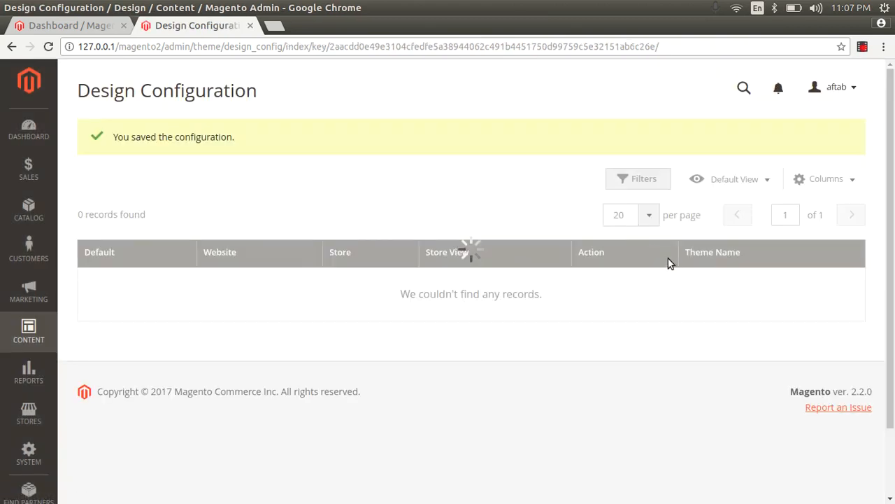
{"action": "right_click", "coordinate": [487, 76]}
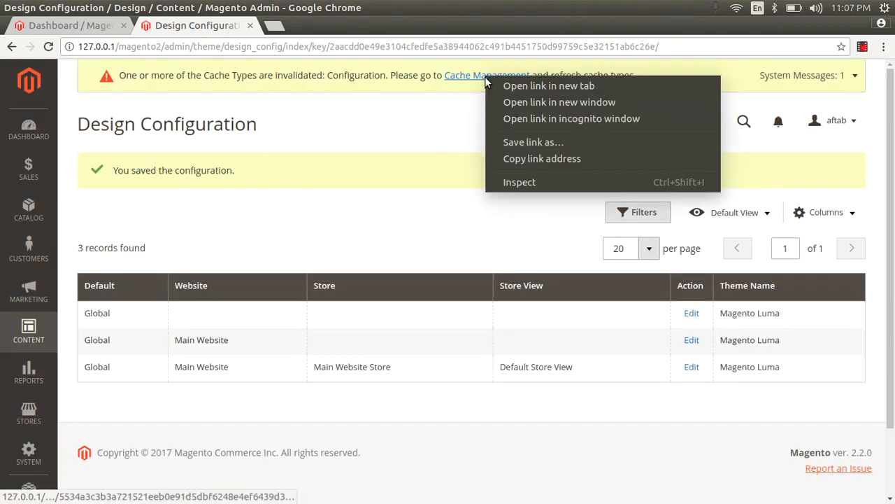
{"action": "left_click", "coordinate": [497, 84]}
{"action": "left_click", "coordinate": [347, 32]}
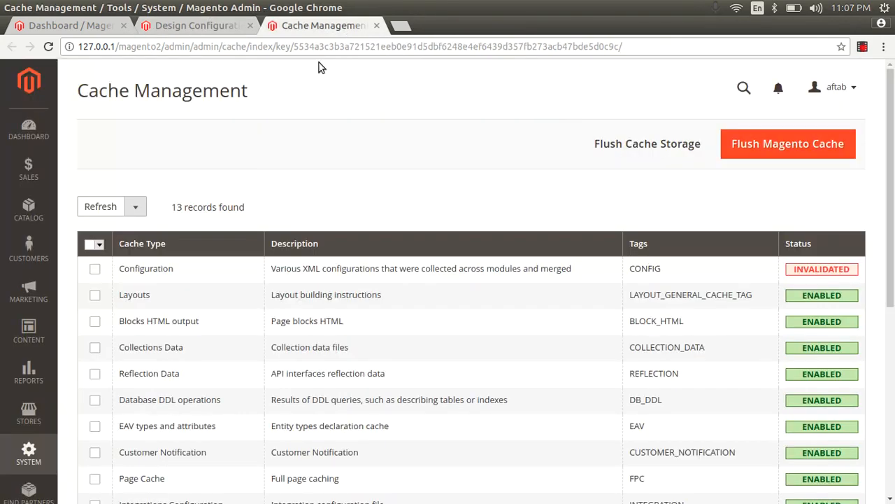
- Refresh all 13 cache types, then return to the Design Configuration tab
{"action": "left_click", "coordinate": [105, 240]}
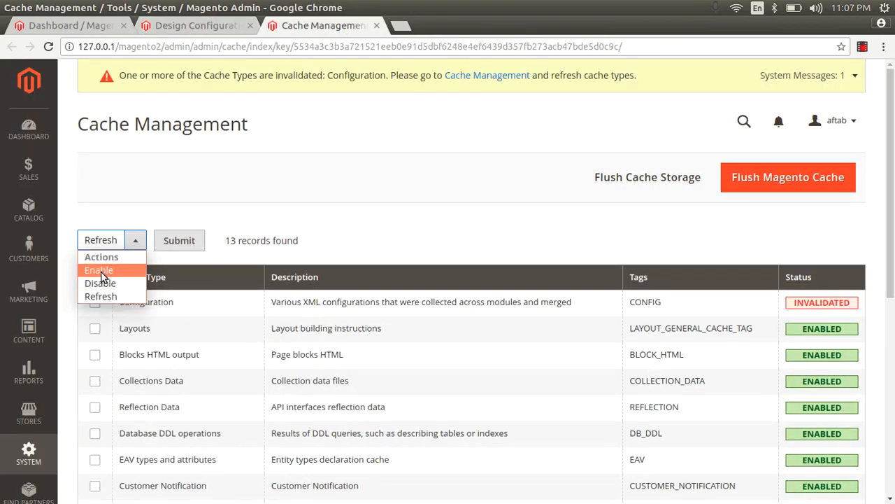
{"action": "left_click", "coordinate": [101, 295]}
{"action": "left_click", "coordinate": [98, 279]}
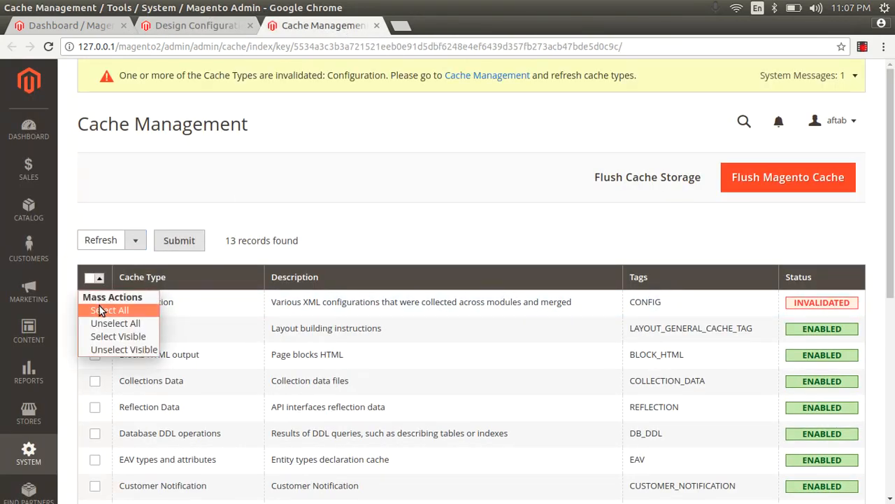
{"action": "left_click", "coordinate": [99, 310]}
{"action": "left_click", "coordinate": [176, 240]}
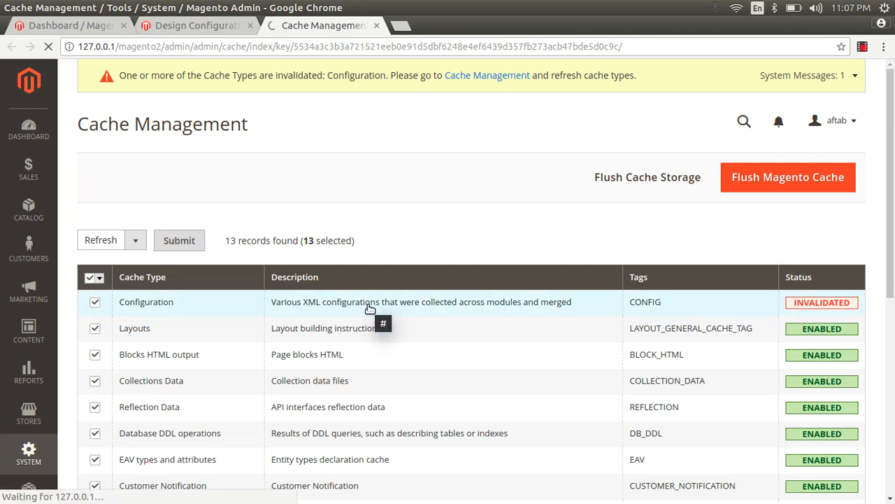
{"action": "left_click", "coordinate": [207, 28]}
{"action": "left_click", "coordinate": [31, 294]}
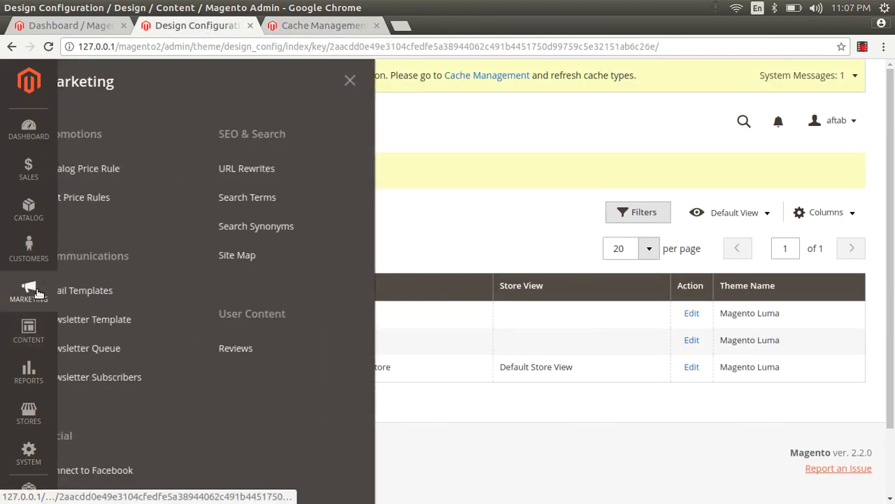
- Preview the new_order email, confirm the WEB NJS logo replaced Luma, and close the preview
{"action": "left_click", "coordinate": [101, 290]}
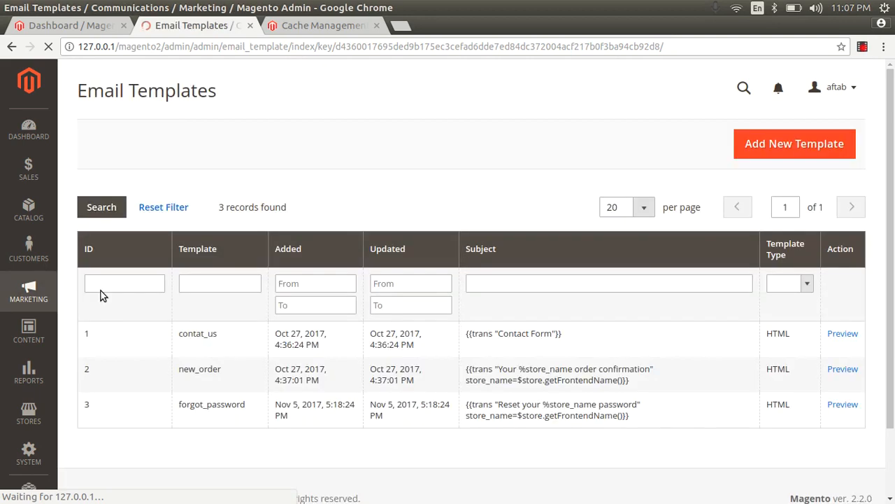
{"action": "left_click", "coordinate": [842, 369]}
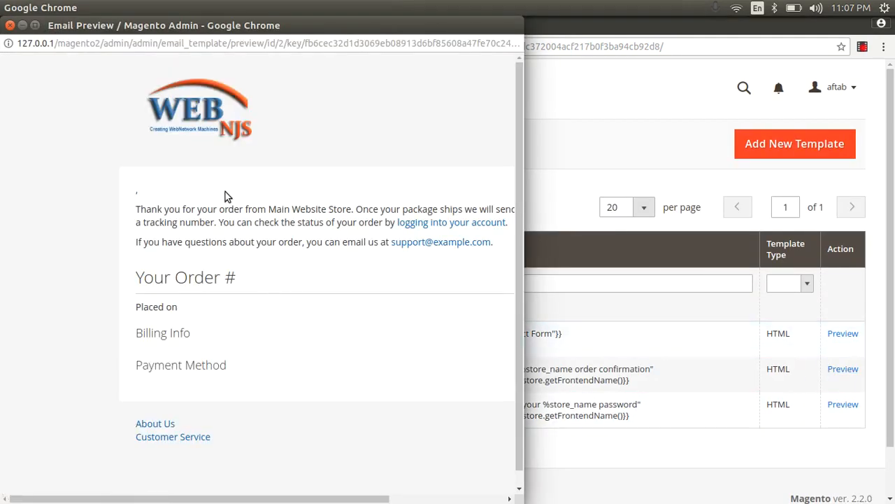
{"action": "left_click_drag", "start_coordinate": [141, 94], "coordinate": [302, 156]}
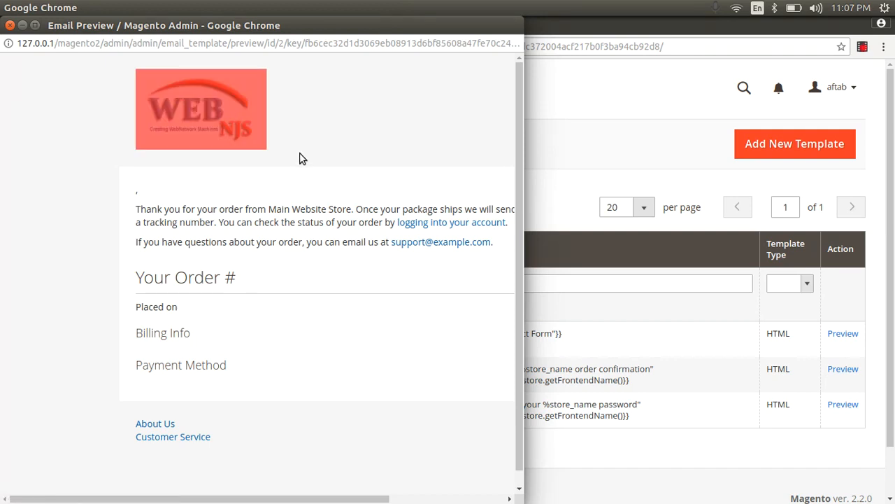
{"action": "scroll", "coordinate": [300, 162], "scroll_direction": "down", "scroll_amount": 1}
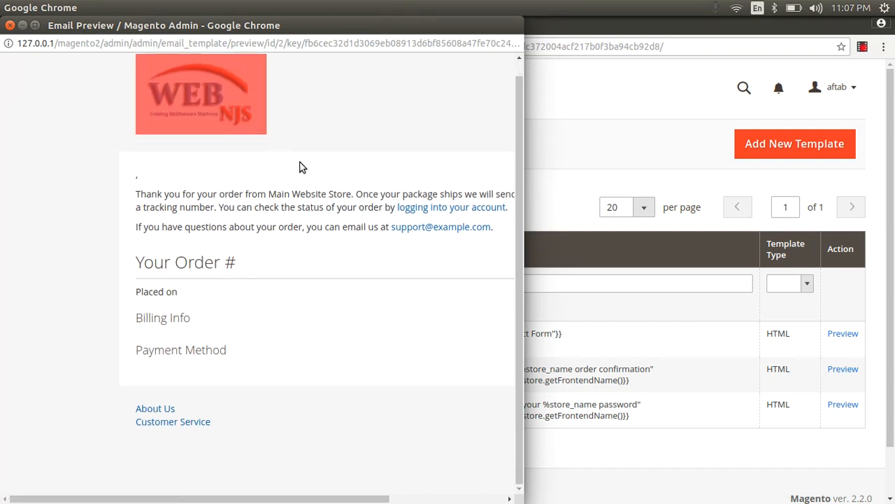
{"action": "left_click_drag", "start_coordinate": [292, 429], "coordinate": [160, 106]}
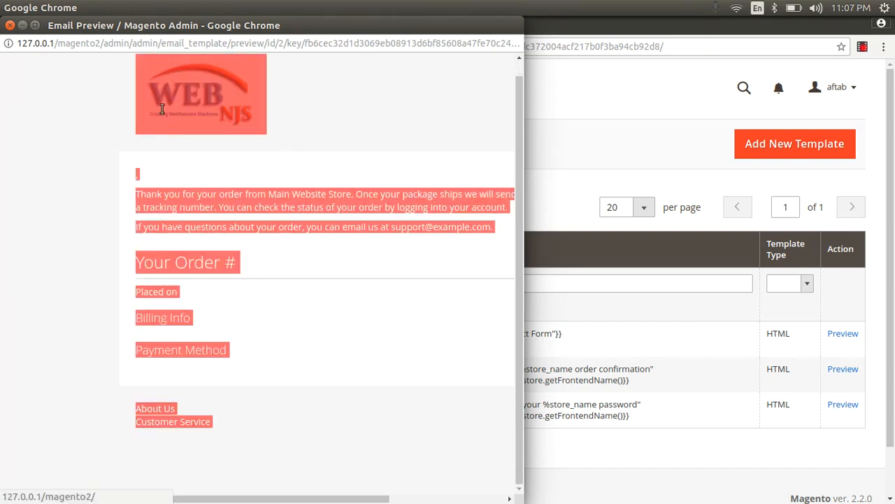
{"action": "scroll", "coordinate": [253, 192], "scroll_direction": "up", "scroll_amount": 1}
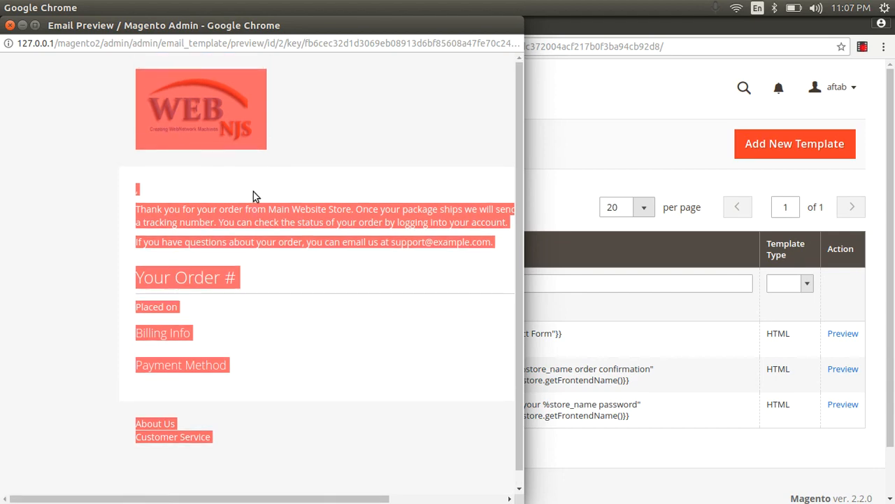
{"action": "left_click", "coordinate": [10, 26]}
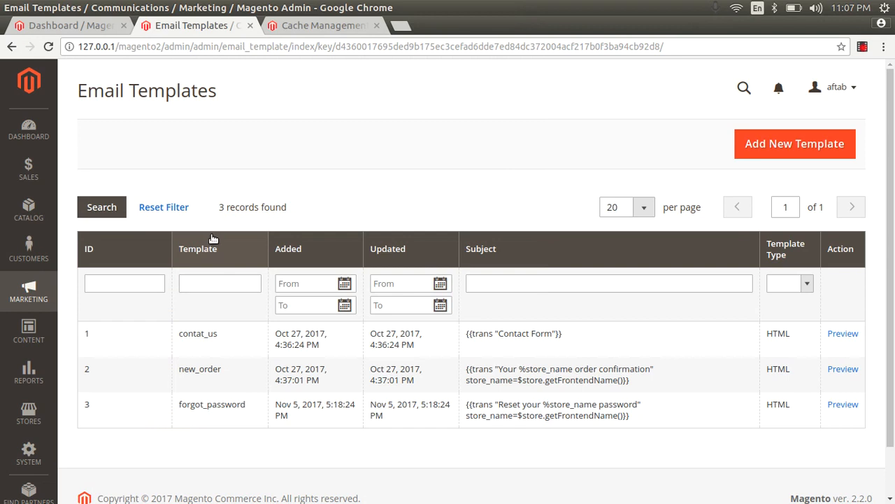